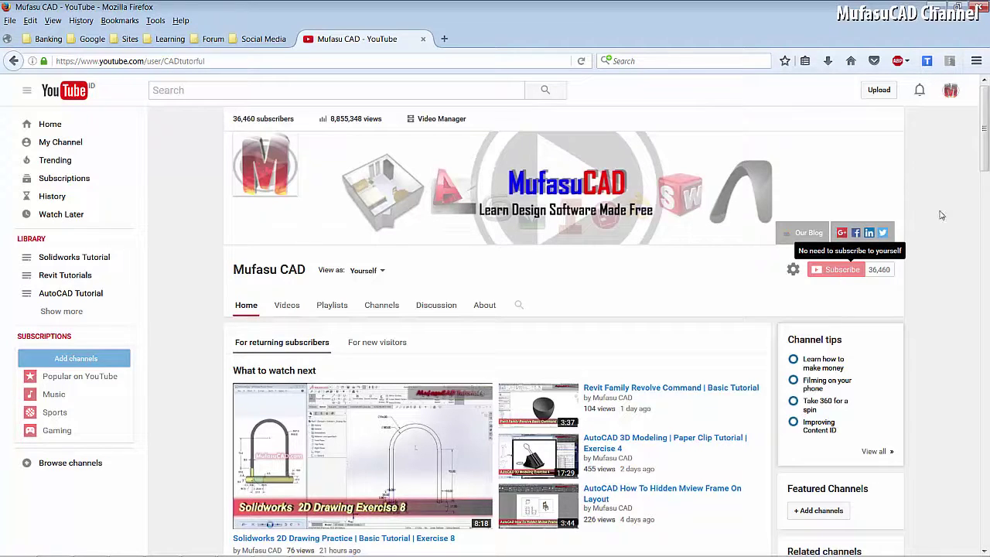
Create a new Part Design document with a sketch on the XY plane
{"action": "left_click", "coordinate": [936, 7]}
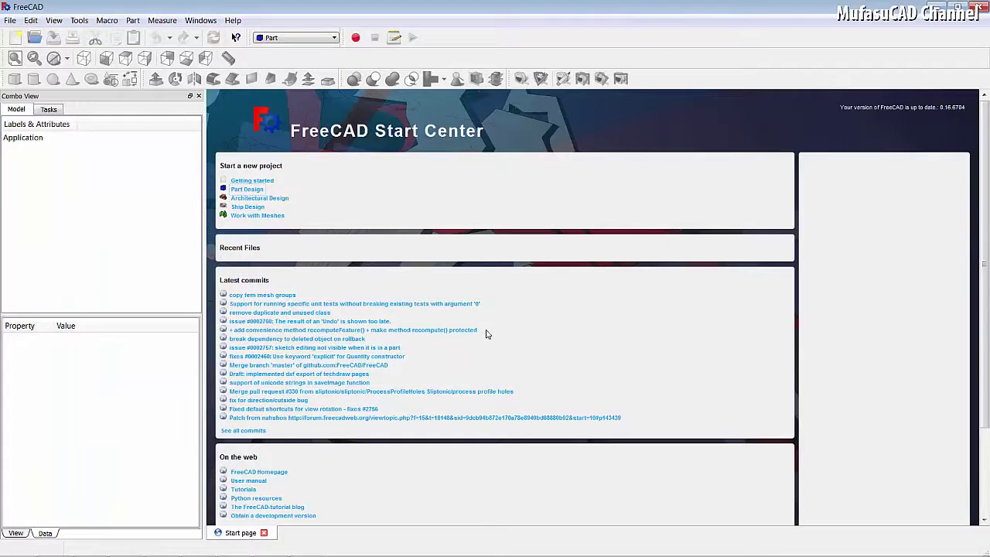
{"action": "left_click", "coordinate": [248, 189]}
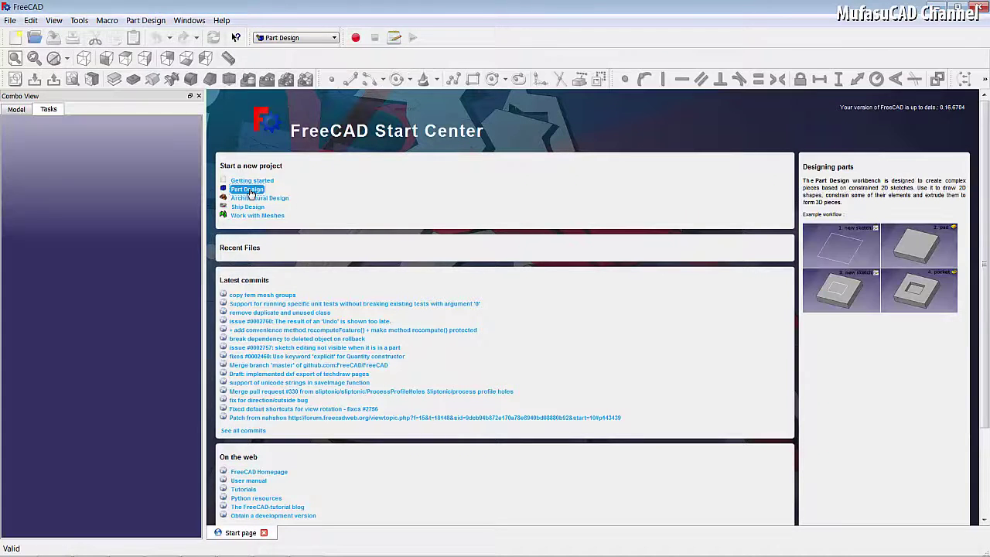
{"action": "left_click", "coordinate": [51, 142]}
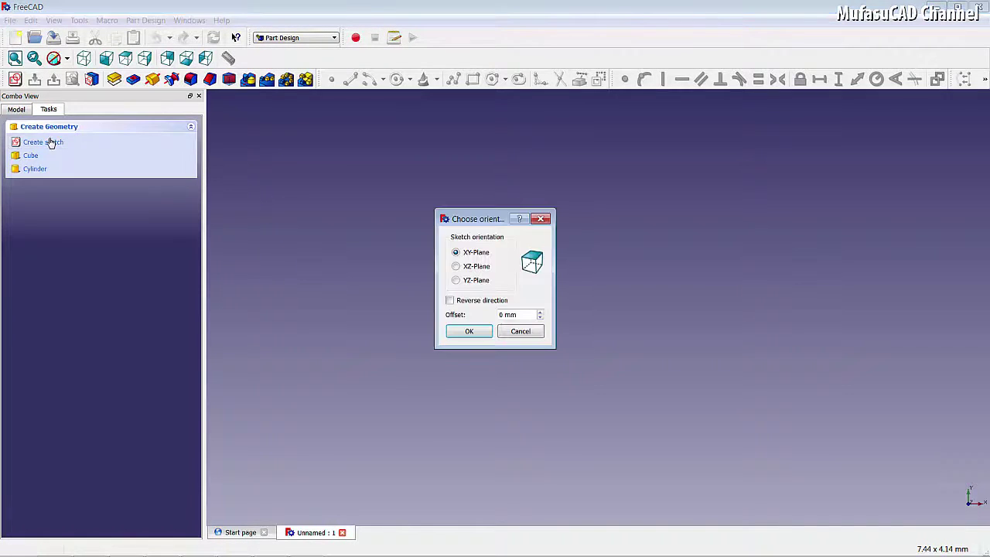
{"action": "left_click", "coordinate": [477, 333]}
Draw a circle centred on the origin and close the sketch
{"action": "left_click", "coordinate": [396, 79]}
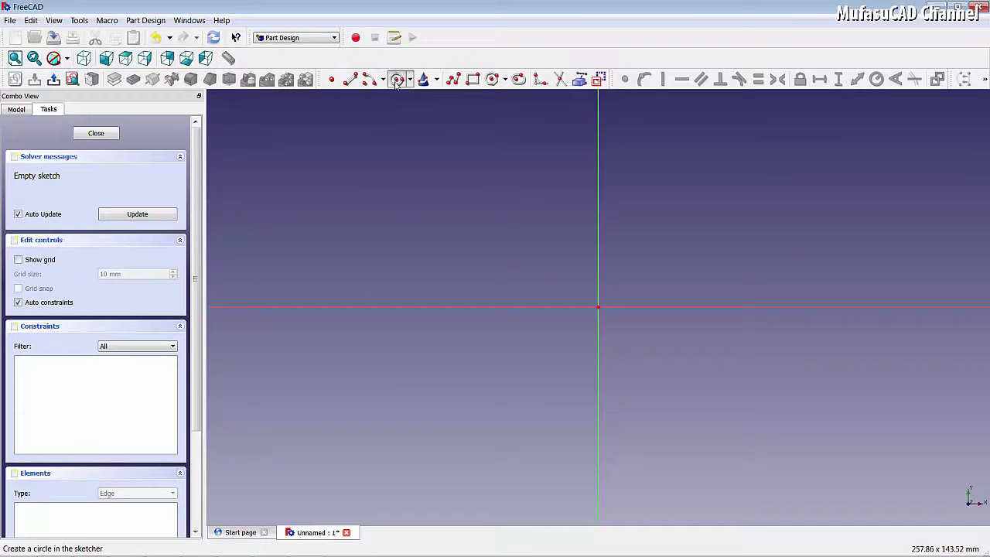
{"action": "left_click", "coordinate": [598, 307]}
{"action": "left_click", "coordinate": [599, 154]}
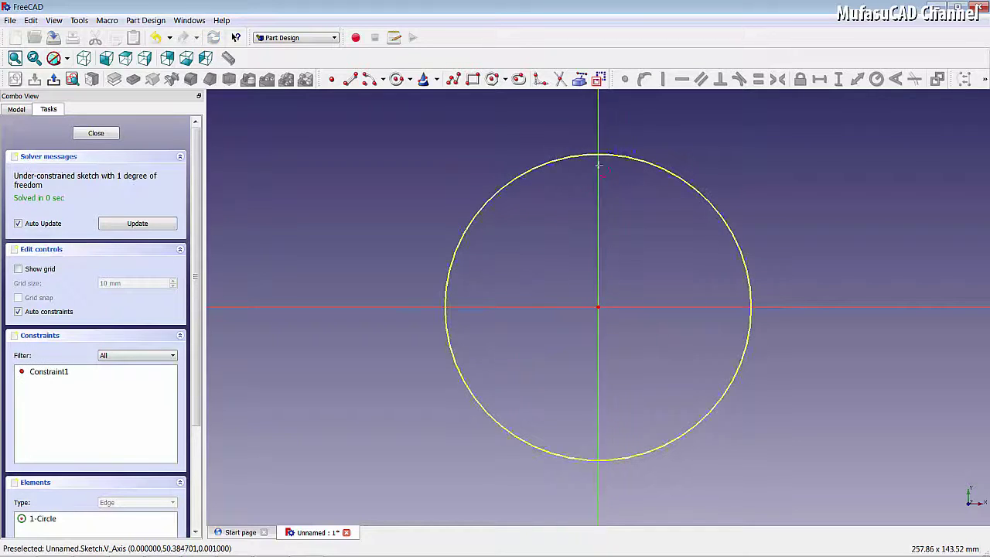
{"action": "left_click", "coordinate": [94, 134]}
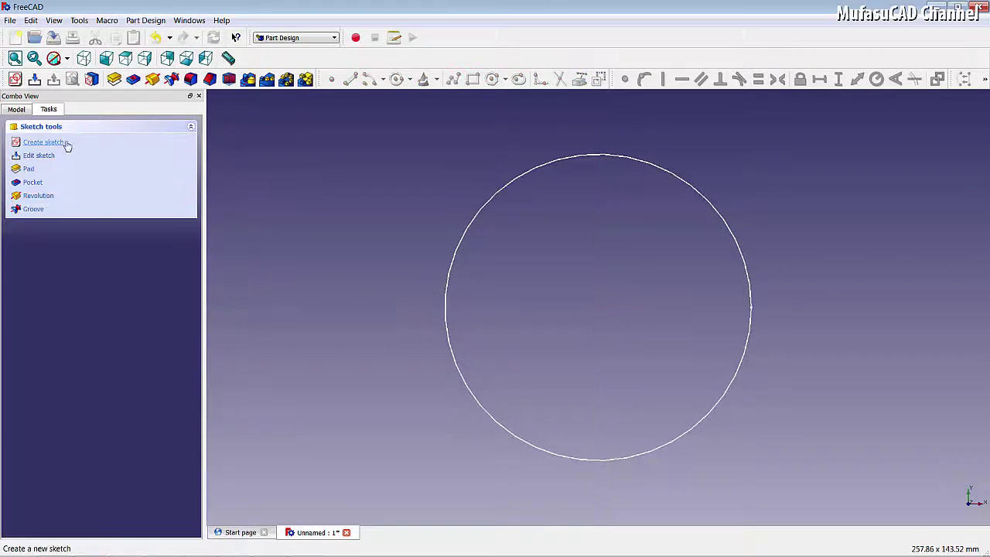
Sketch a slightly smaller circle centred on the origin on the XY plane
{"action": "left_click", "coordinate": [59, 143]}
{"action": "left_click", "coordinate": [469, 331]}
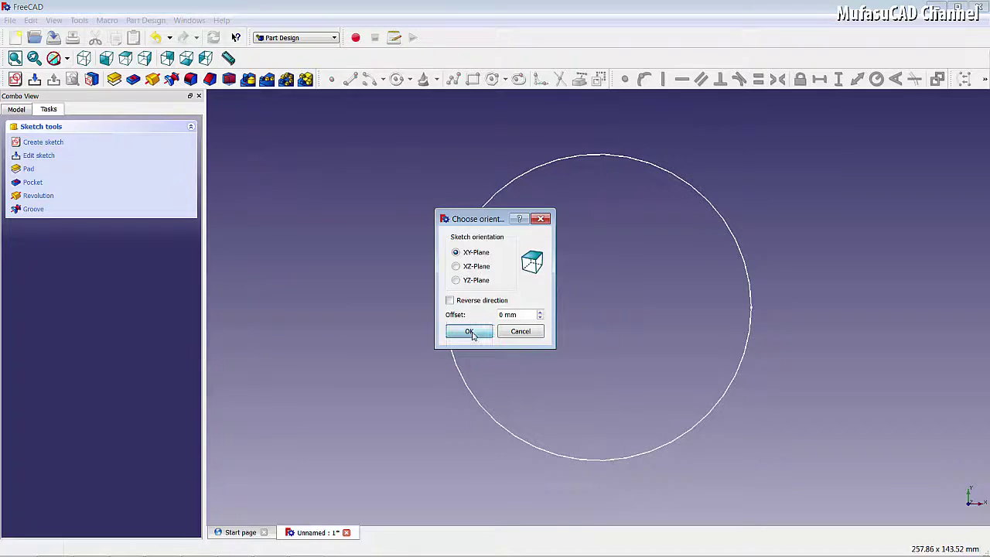
{"action": "left_click", "coordinate": [396, 81]}
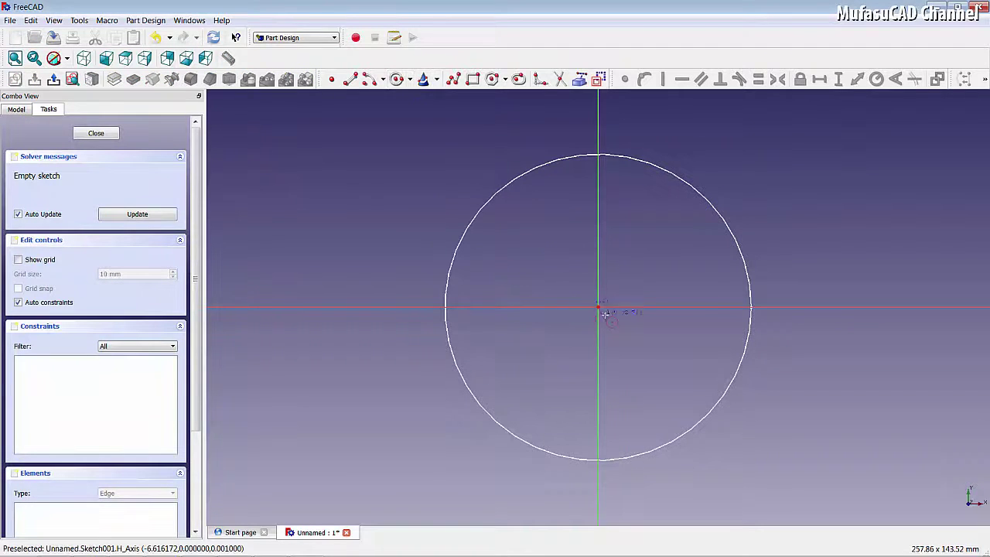
{"action": "left_click", "coordinate": [600, 308]}
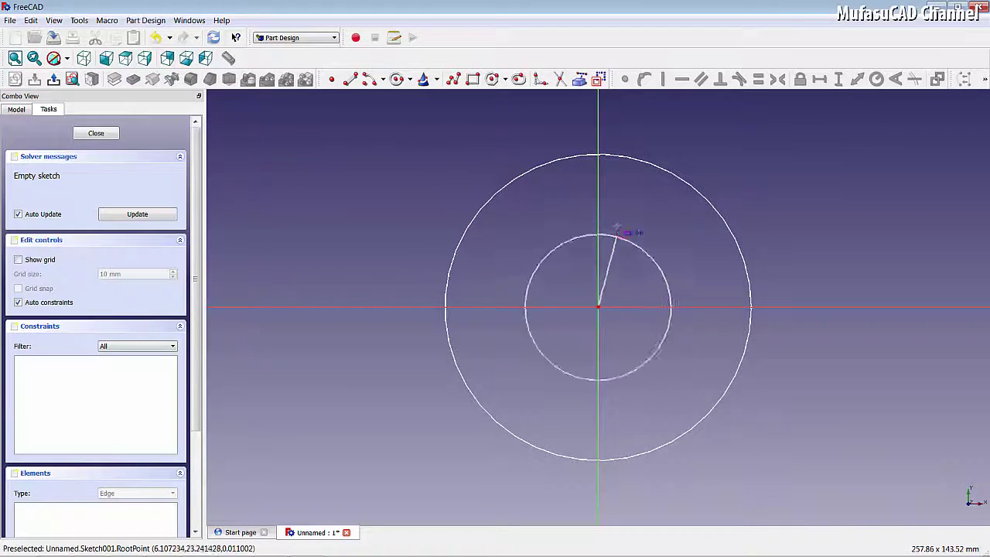
{"action": "left_click", "coordinate": [608, 183]}
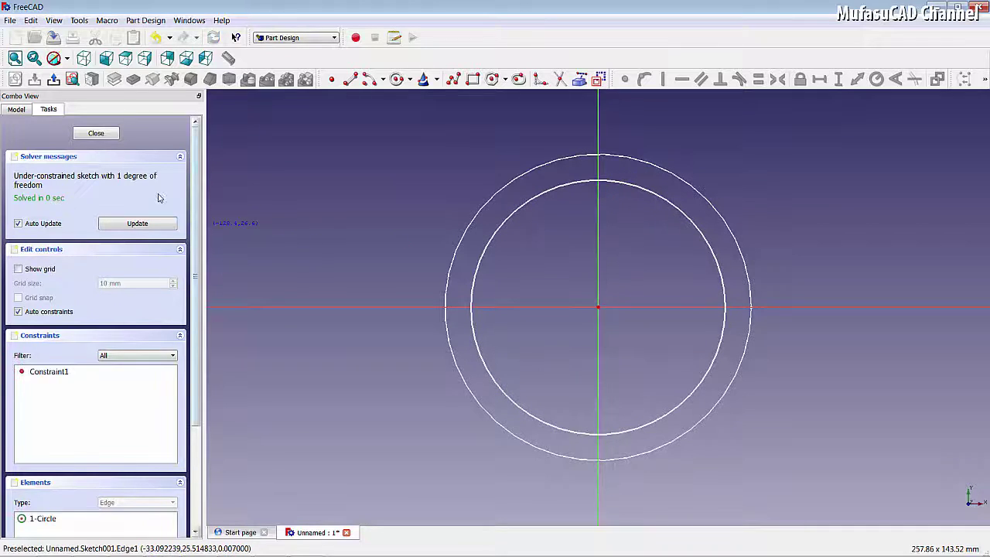
{"action": "left_click", "coordinate": [96, 134]}
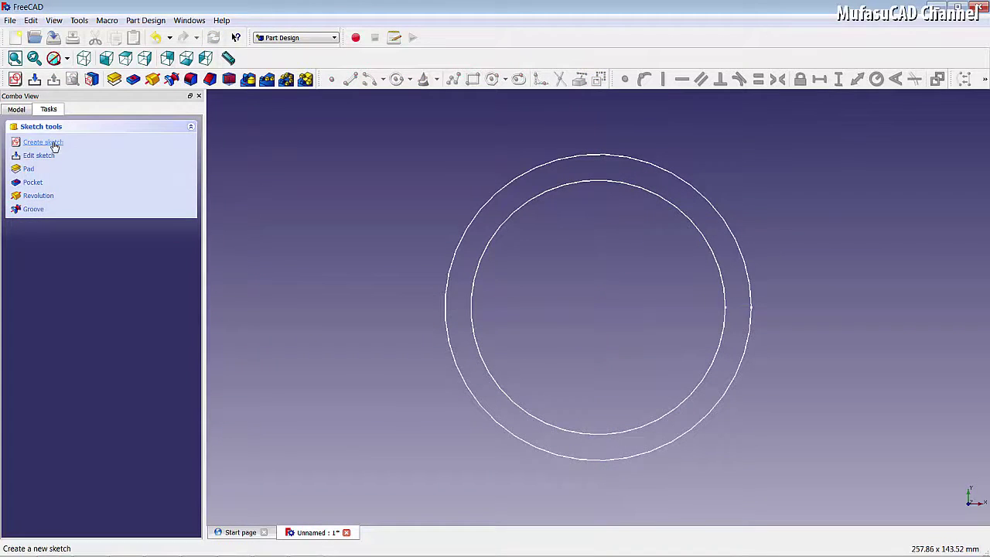
Sketch a heptagon centred on the origin on the XY plane
{"action": "left_click", "coordinate": [54, 146]}
{"action": "left_click", "coordinate": [470, 331]}
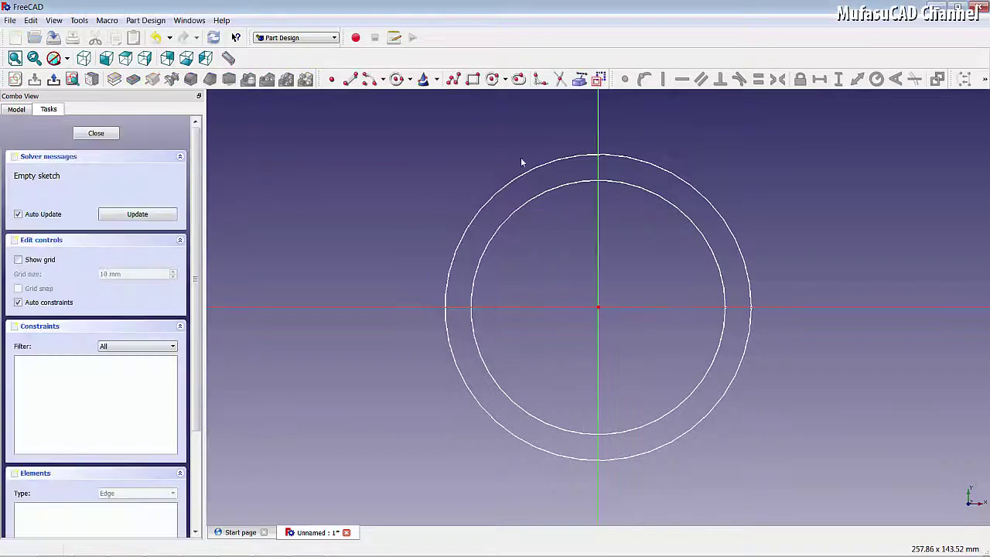
{"action": "left_click", "coordinate": [504, 79]}
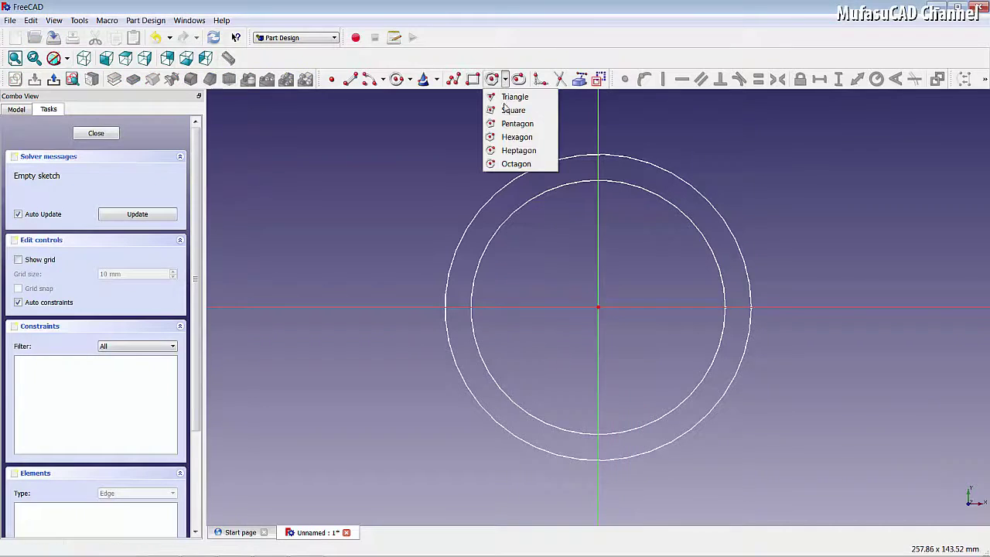
{"action": "left_click", "coordinate": [516, 151]}
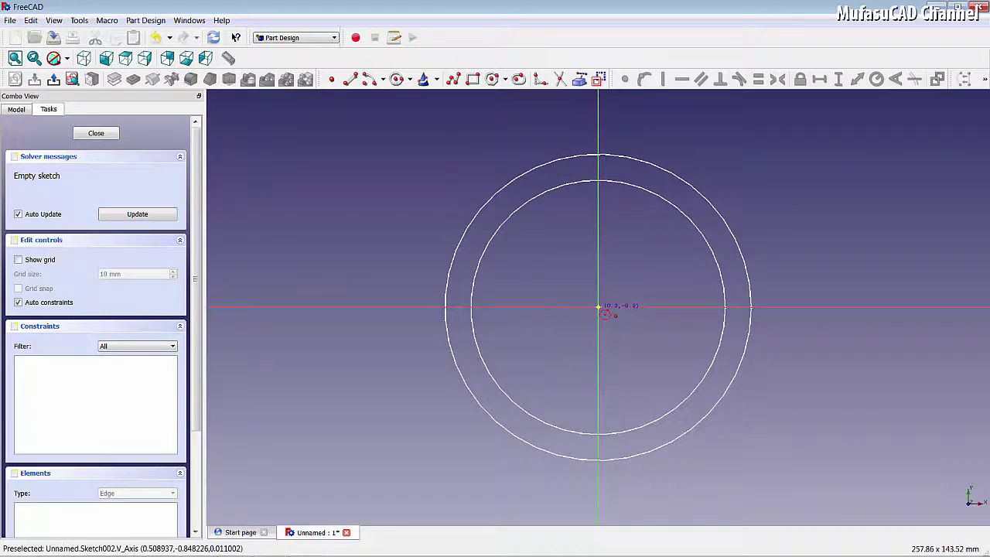
{"action": "left_click", "coordinate": [598, 308]}
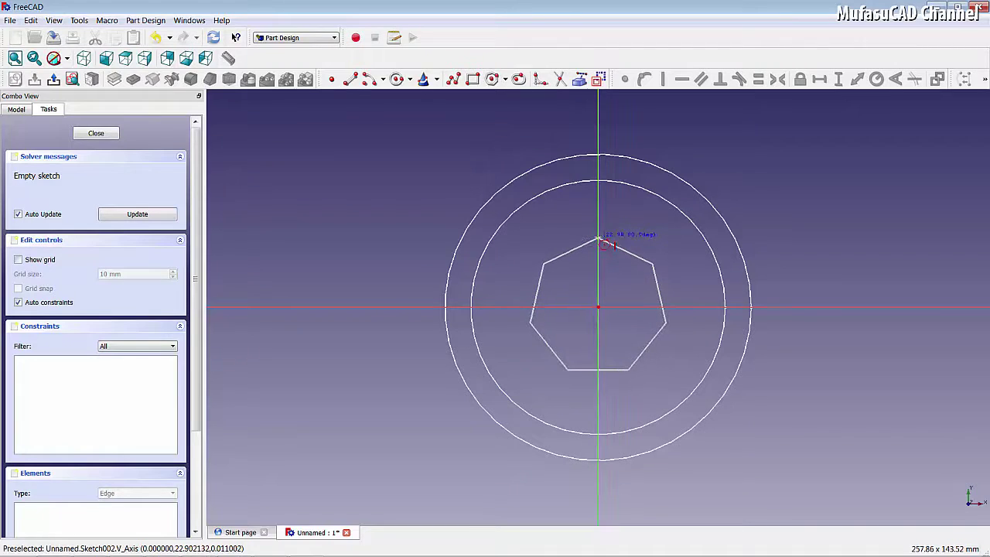
{"action": "left_click", "coordinate": [599, 241]}
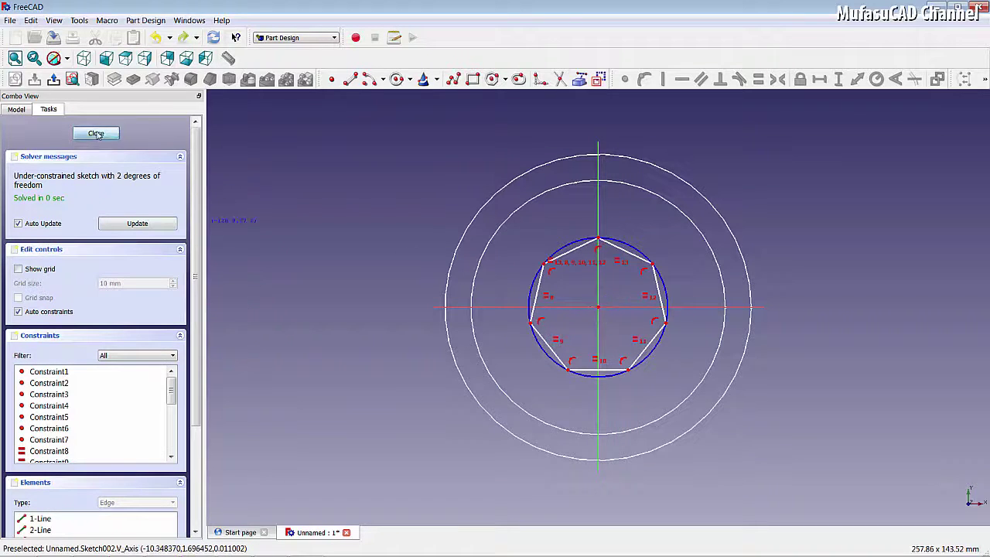
{"action": "left_click", "coordinate": [96, 133]}
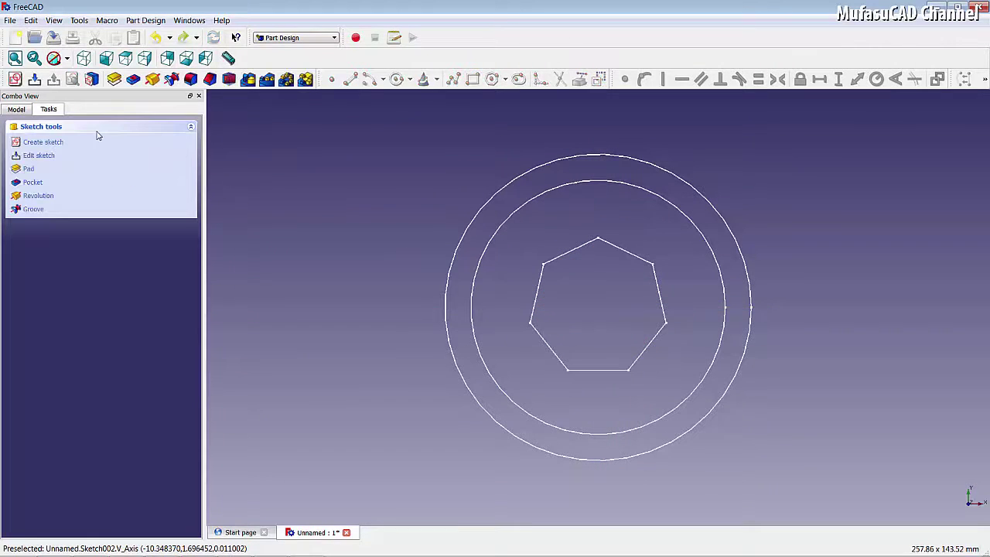
Select Sketch001, the smaller circle, in the model tree and open its Placement settings
{"action": "left_click", "coordinate": [17, 110]}
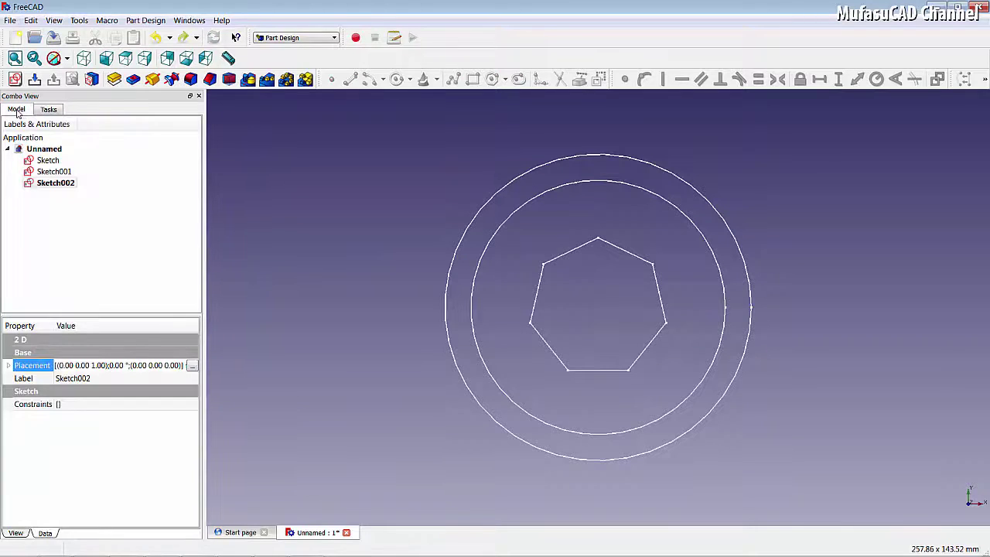
{"action": "left_click", "coordinate": [54, 176]}
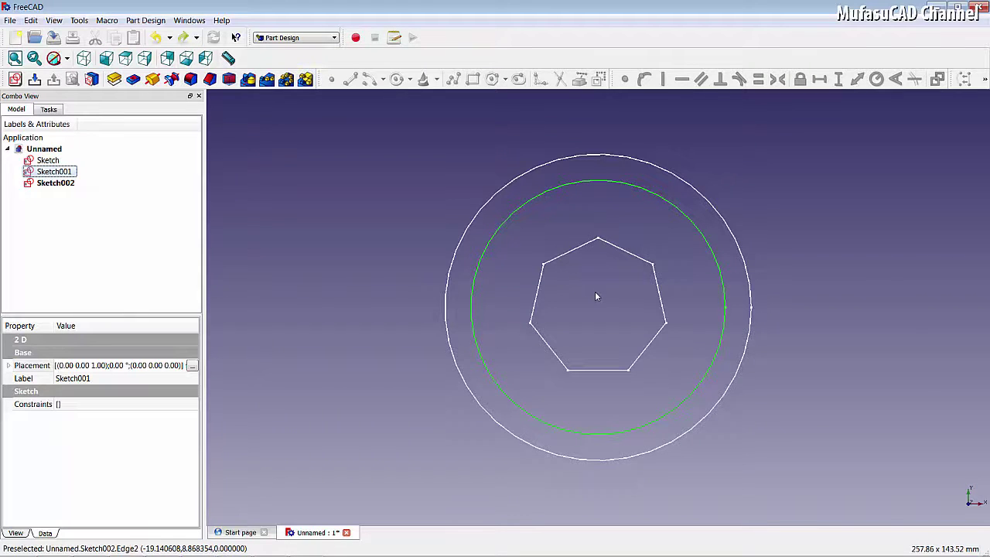
{"action": "mouse_move", "coordinate": [594, 296]}
{"action": "middle_mouse_down"}
{"action": "mouse_move", "coordinate": [618, 201]}
{"action": "mouse_move", "coordinate": [600, 195]}
{"action": "middle_mouse_up"}
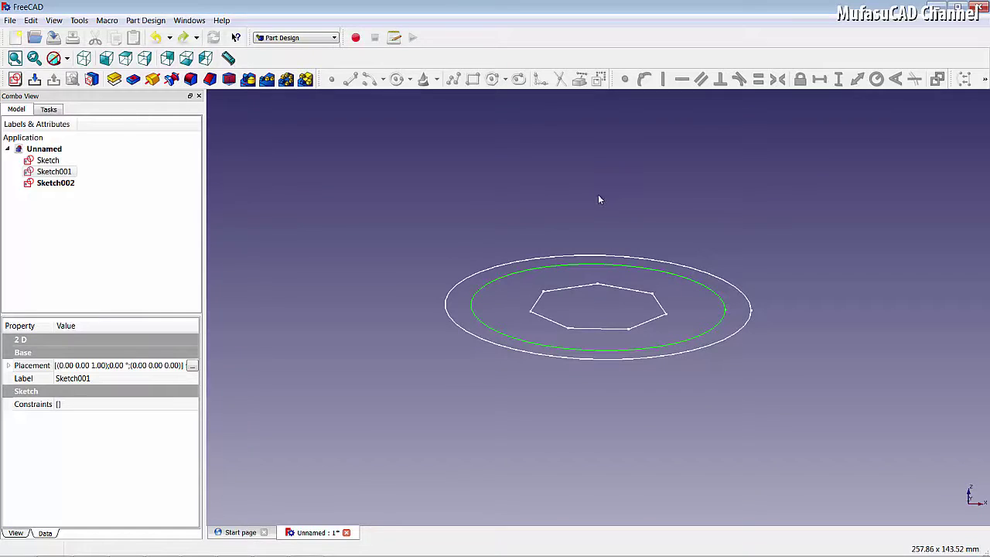
{"action": "left_click", "coordinate": [192, 365]}
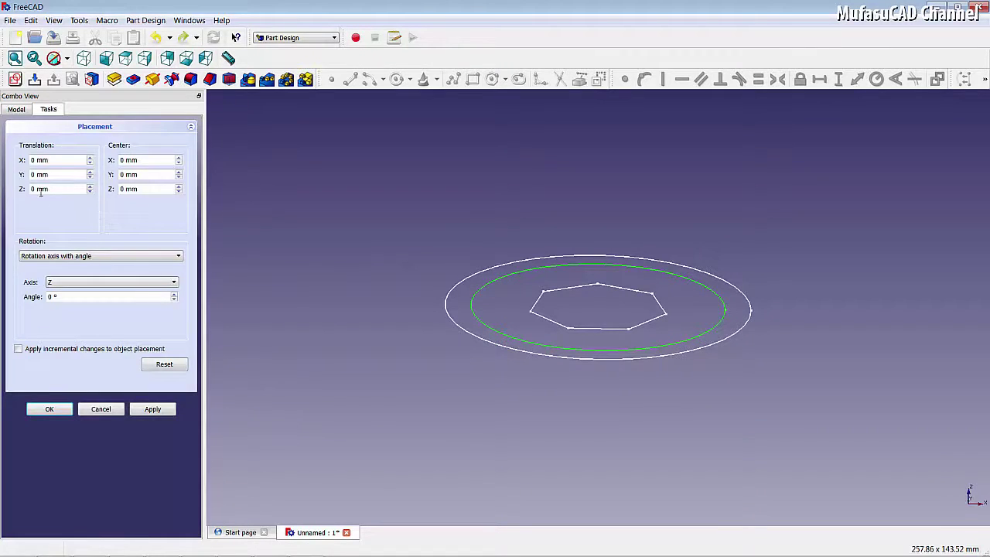
Raise Sketch001's Z translation to 31 mm and confirm
{"action": "left_click", "coordinate": [90, 191]}
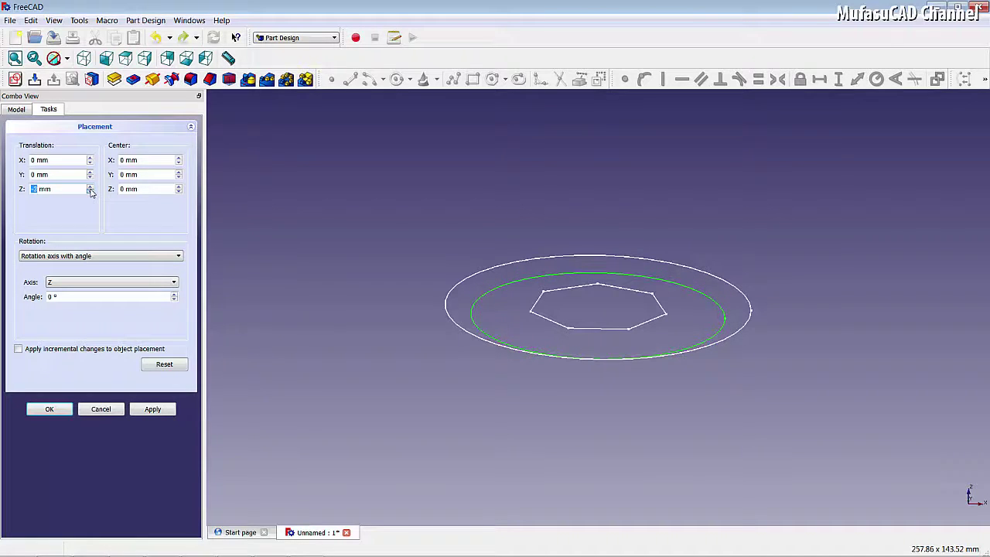
{"action": "left_click", "coordinate": [91, 191]}
{"action": "left_click", "coordinate": [91, 191]}
{"action": "left_click", "coordinate": [90, 190]}
{"action": "left_click", "coordinate": [90, 190]}
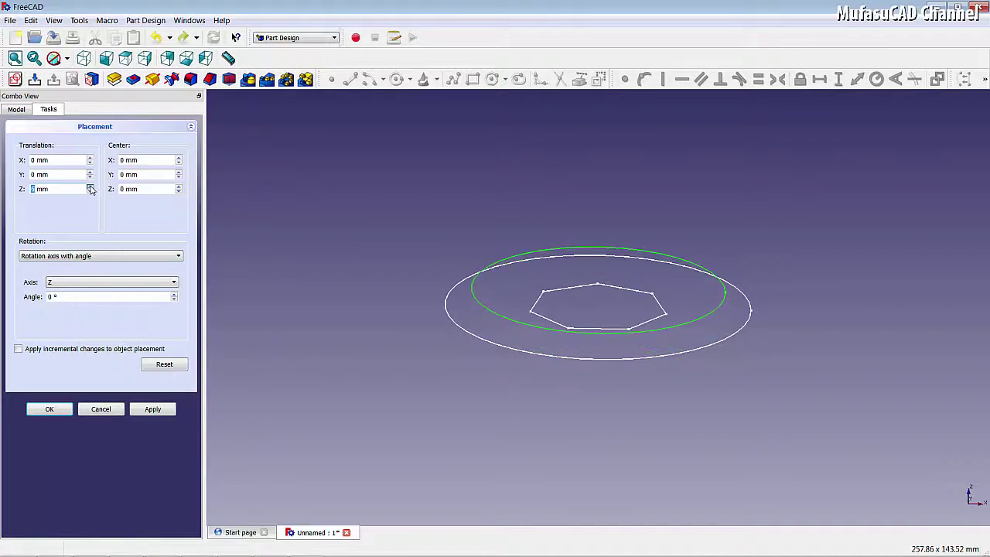
{"action": "left_click", "coordinate": [90, 190]}
{"action": "left_click", "coordinate": [91, 190]}
{"action": "left_click", "coordinate": [90, 190]}
{"action": "left_click", "coordinate": [91, 190]}
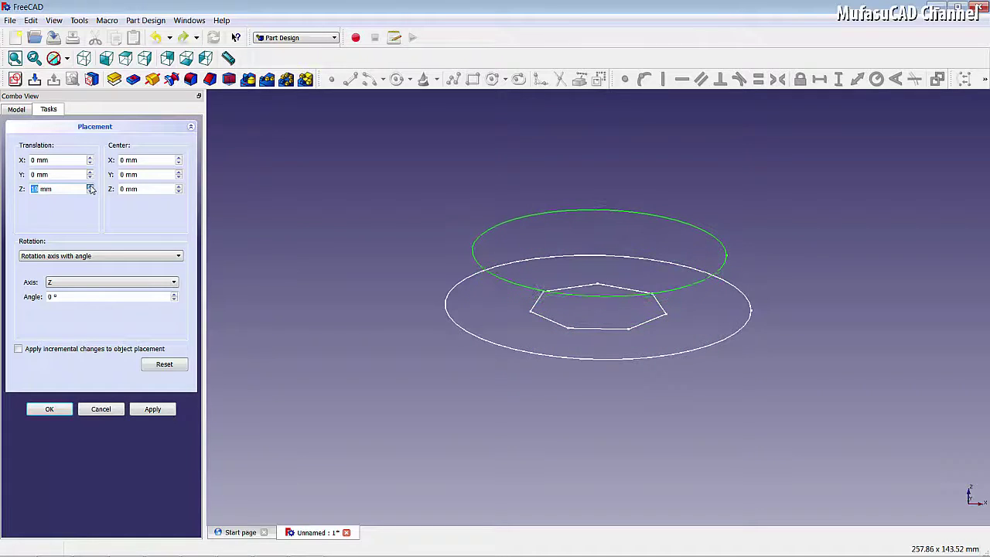
{"action": "left_click", "coordinate": [90, 190]}
{"action": "left_click", "coordinate": [90, 190]}
{"action": "left_click", "coordinate": [91, 190]}
{"action": "left_click", "coordinate": [90, 191]}
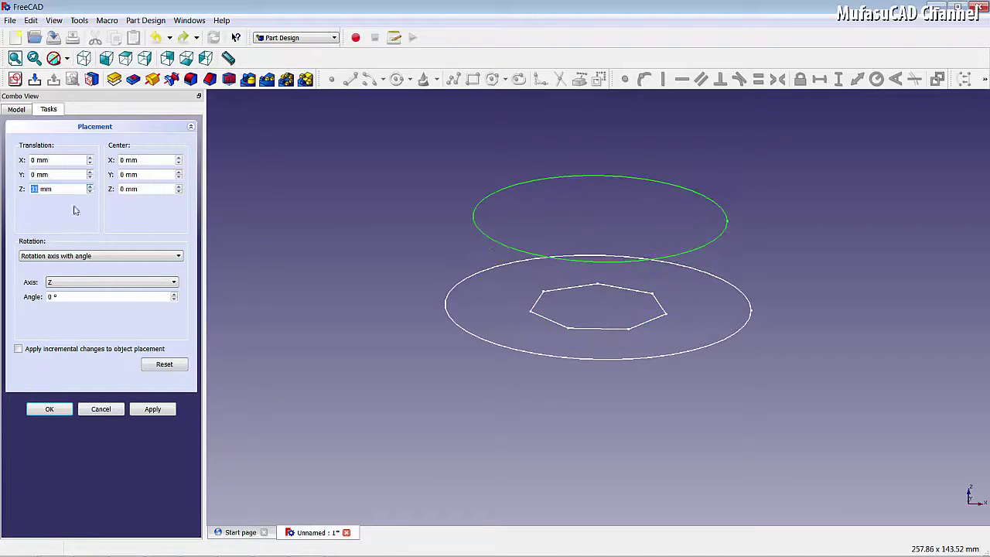
{"action": "left_click", "coordinate": [49, 409]}
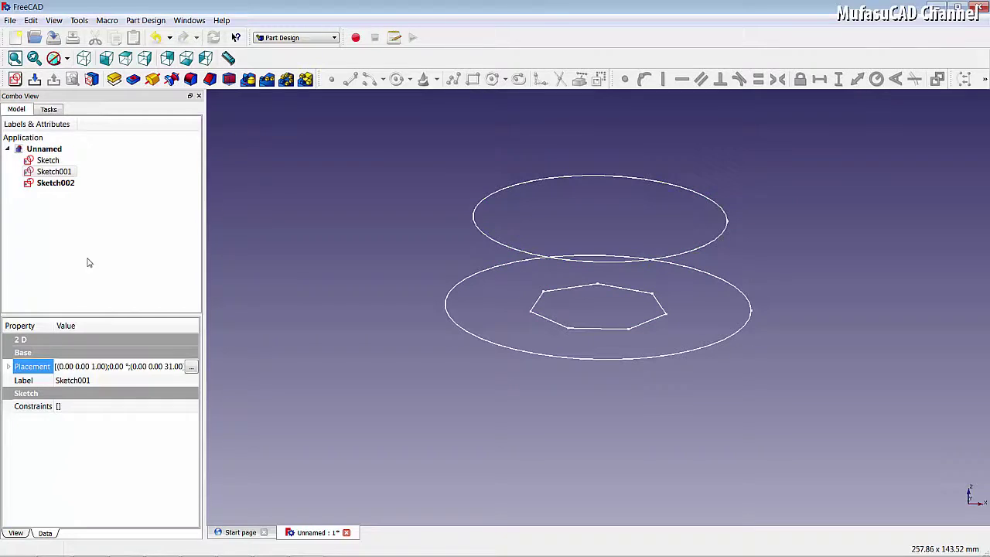
{"action": "left_click", "coordinate": [57, 184]}
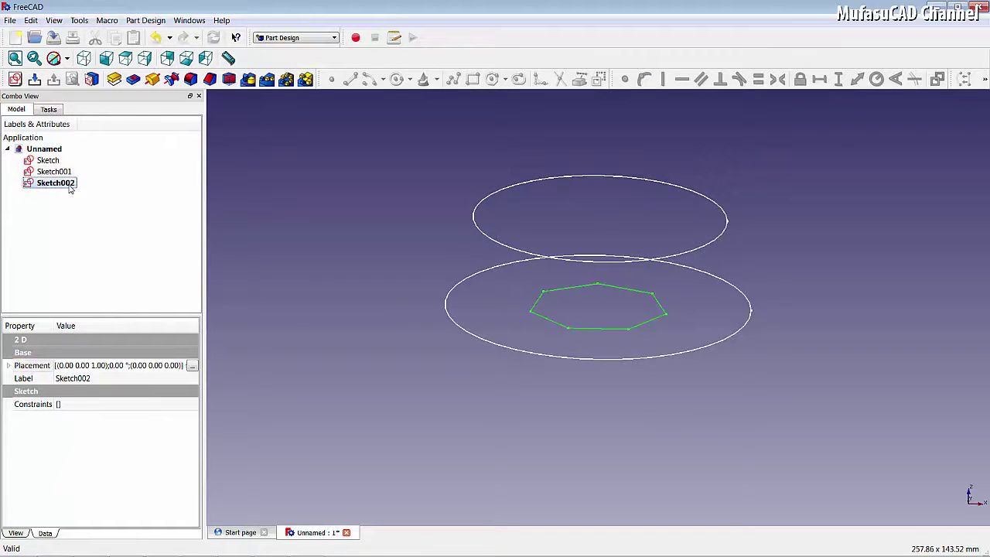
Lift the heptagon sketch (Sketch002) to 10 mm along Z, between the two circles
{"action": "left_click", "coordinate": [191, 367]}
{"action": "left_click", "coordinate": [89, 186]}
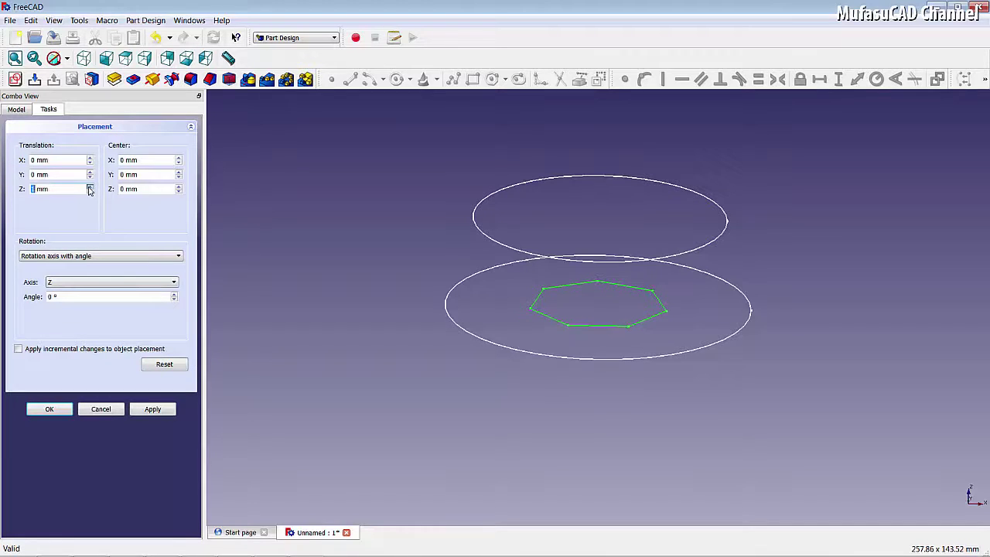
{"action": "left_click", "coordinate": [89, 186]}
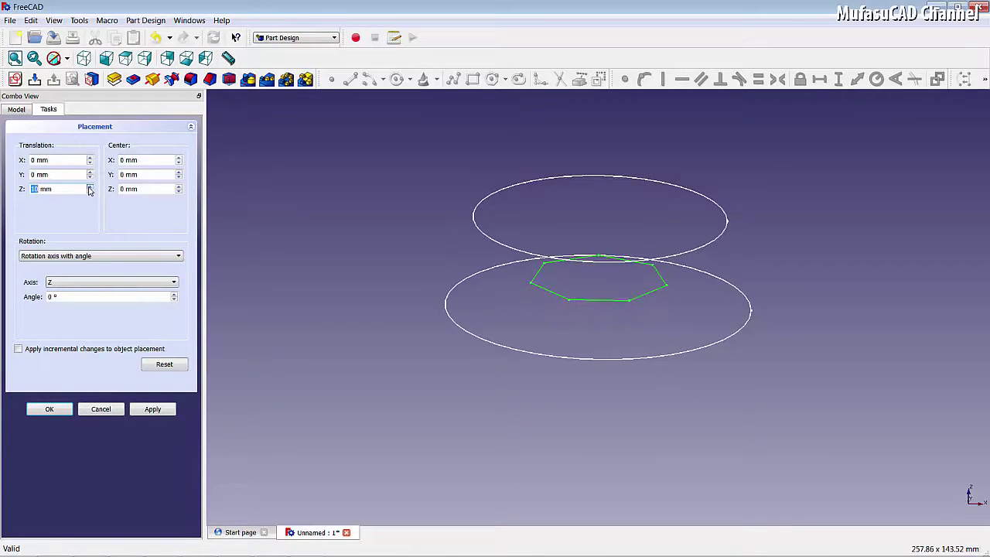
{"action": "left_click", "coordinate": [55, 413]}
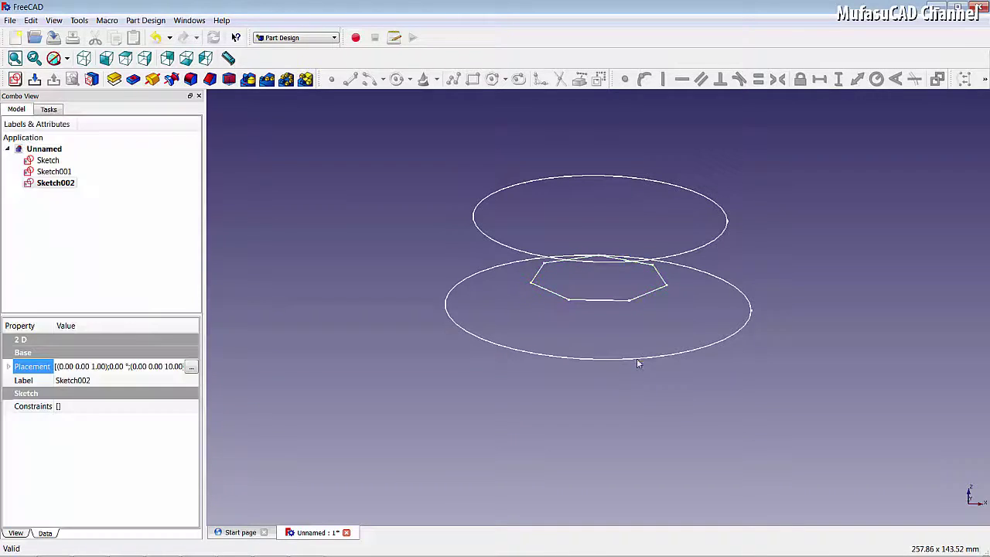
{"action": "mouse_move", "coordinate": [637, 361]}
{"action": "middle_mouse_down"}
{"action": "mouse_move", "coordinate": [618, 308]}
{"action": "mouse_move", "coordinate": [580, 327]}
{"action": "mouse_move", "coordinate": [584, 360]}
{"action": "mouse_move", "coordinate": [570, 347]}
{"action": "mouse_move", "coordinate": [657, 346]}
{"action": "mouse_move", "coordinate": [658, 371]}
{"action": "middle_mouse_up"}
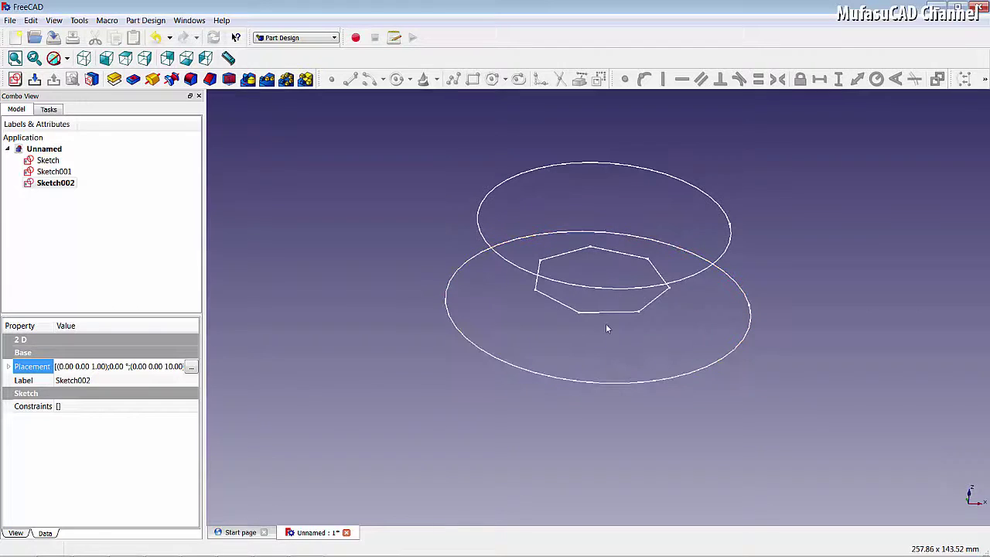
Switch to the Part workbench and start the Loft tool
{"action": "left_click", "coordinate": [332, 38]}
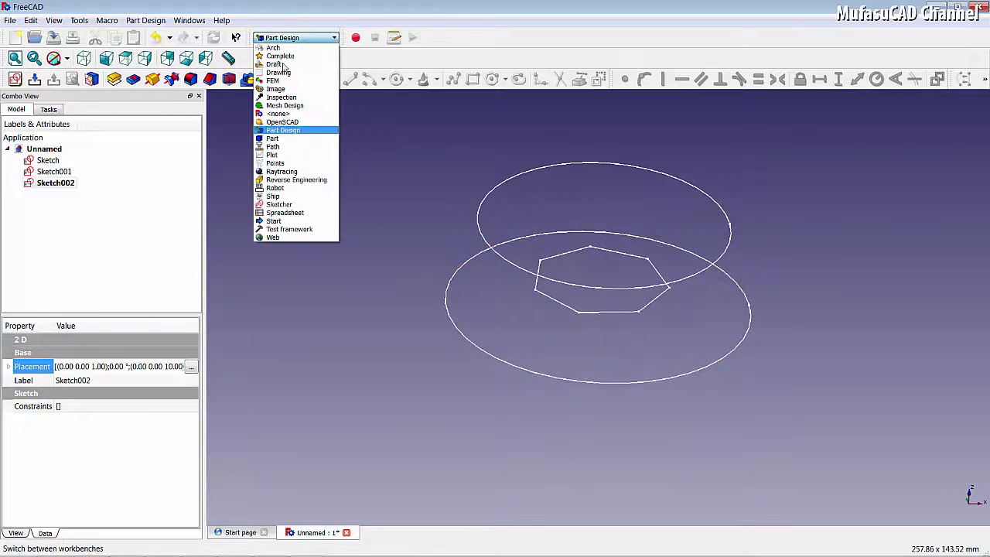
{"action": "left_click", "coordinate": [282, 140]}
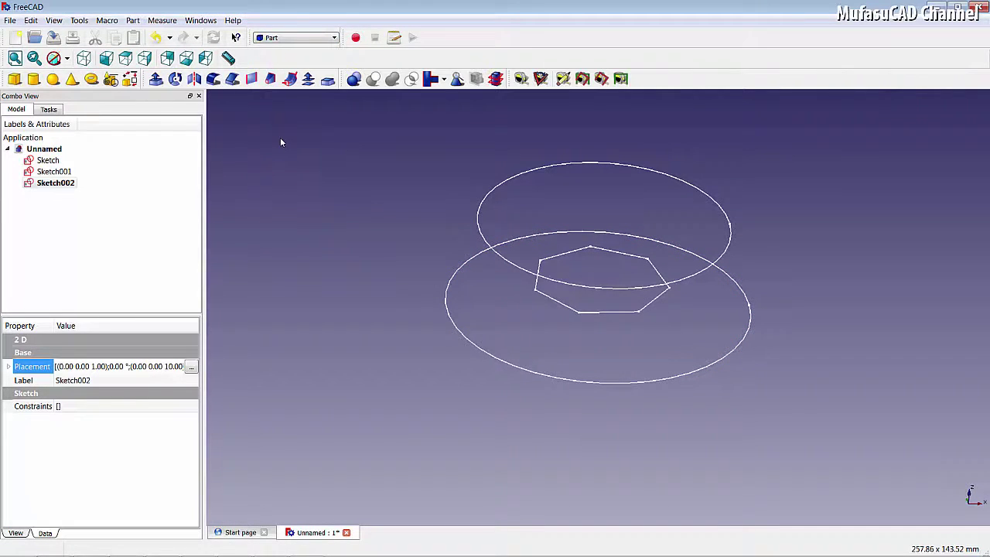
{"action": "left_click", "coordinate": [272, 80]}
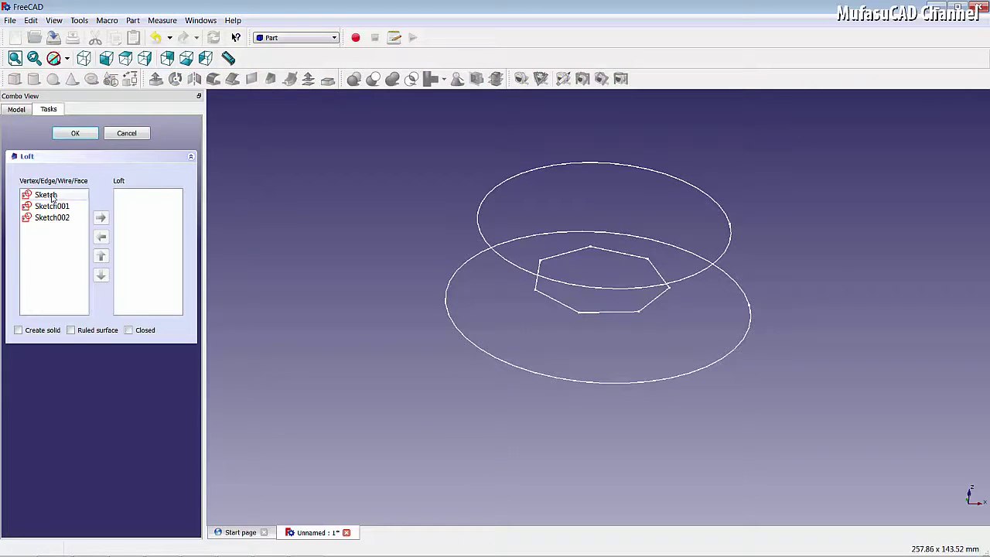
Loft Sketch, Sketch001 and Sketch002 into a solid body
{"action": "double_click", "coordinate": [52, 198]}
{"action": "double_click", "coordinate": [56, 195]}
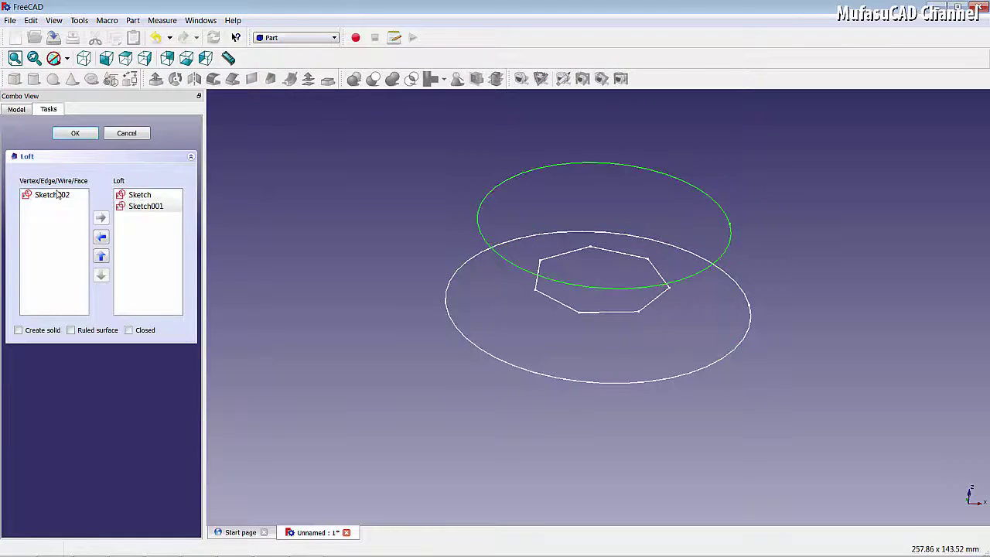
{"action": "double_click", "coordinate": [59, 200]}
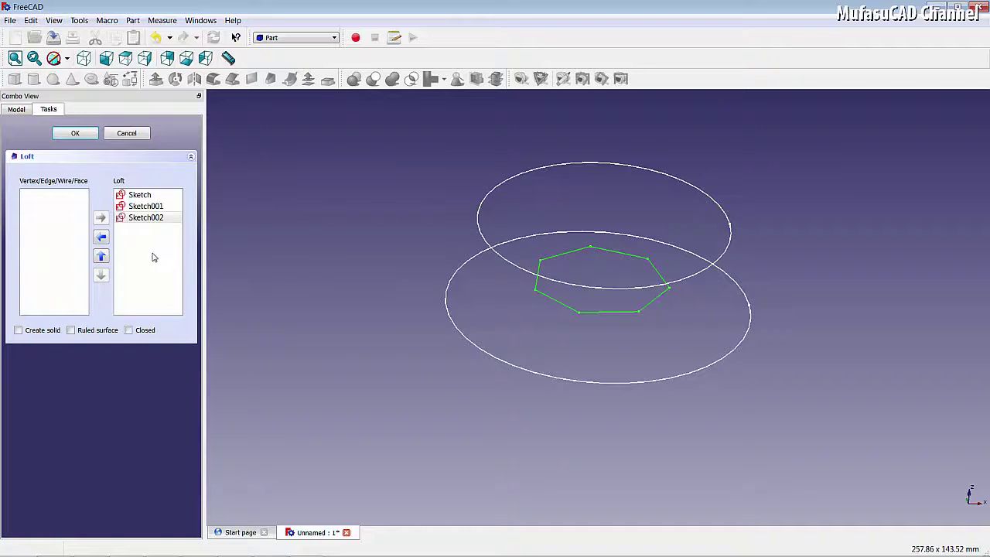
{"action": "left_click", "coordinate": [18, 331]}
{"action": "left_click", "coordinate": [77, 133]}
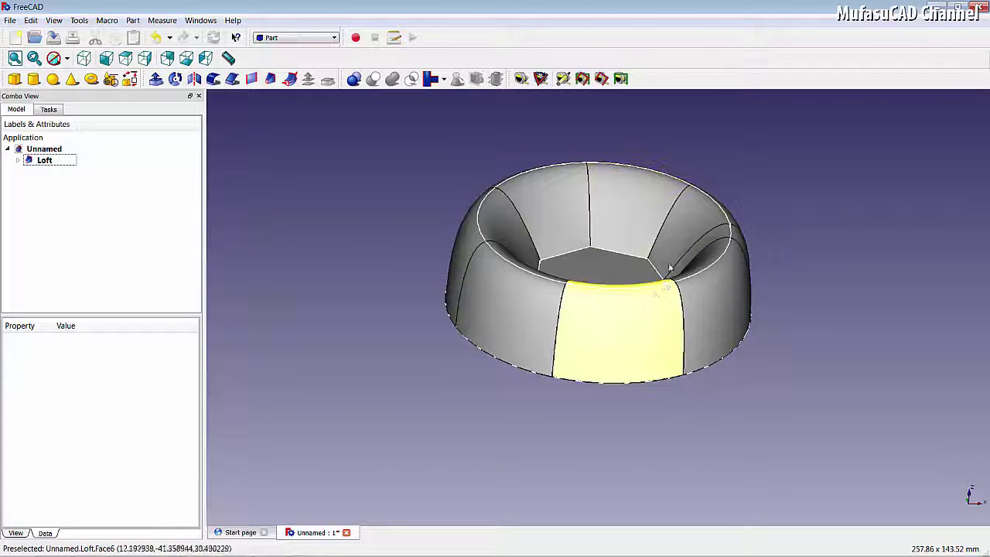
Select the Loft to show its properties: Solid true, Ruled false, Closed false
{"action": "mouse_move", "coordinate": [784, 345]}
{"action": "middle_mouse_down"}
{"action": "mouse_move", "coordinate": [792, 314]}
{"action": "mouse_move", "coordinate": [769, 217]}
{"action": "mouse_move", "coordinate": [895, 217]}
{"action": "mouse_move", "coordinate": [913, 358]}
{"action": "mouse_move", "coordinate": [778, 334]}
{"action": "mouse_move", "coordinate": [822, 303]}
{"action": "mouse_move", "coordinate": [819, 332]}
{"action": "mouse_move", "coordinate": [812, 327]}
{"action": "middle_mouse_up"}
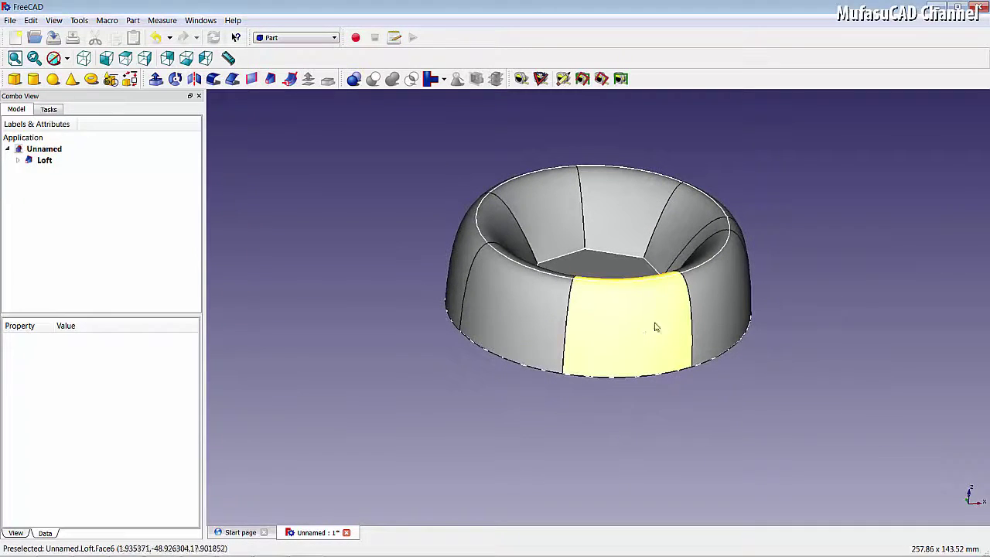
{"action": "left_click", "coordinate": [44, 161]}
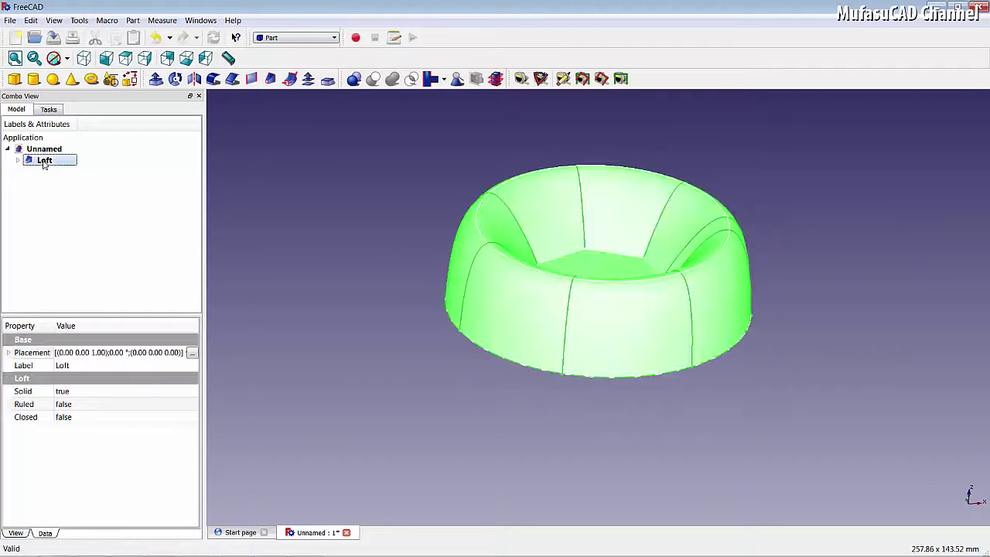
{"action": "left_click", "coordinate": [68, 393]}
{"action": "left_click", "coordinate": [113, 392]}
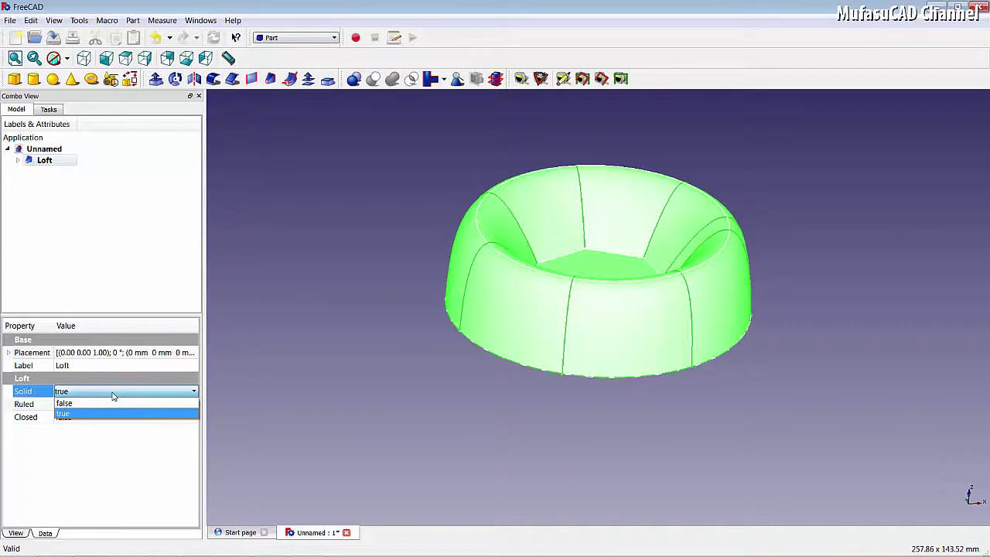
{"action": "left_click", "coordinate": [65, 402]}
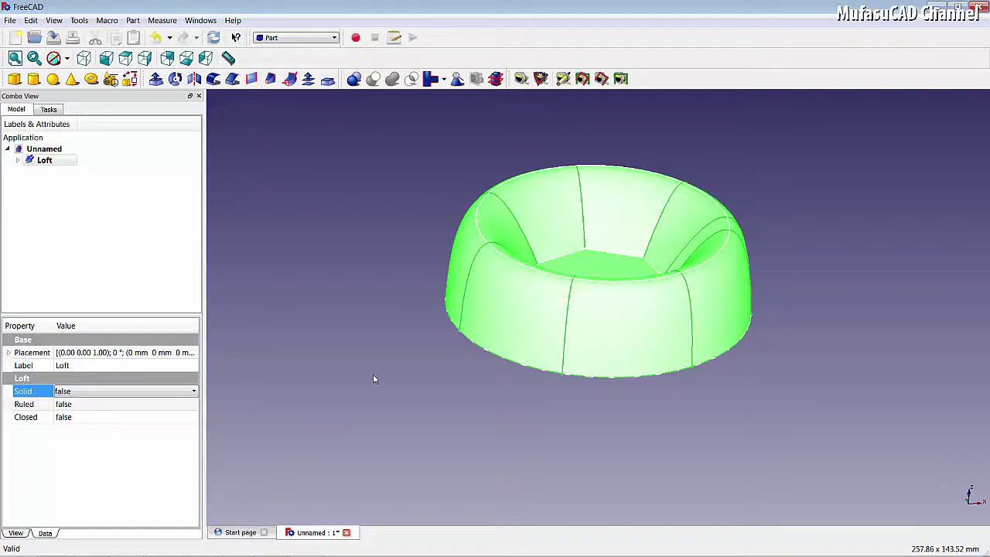
{"action": "left_click", "coordinate": [424, 372]}
{"action": "mouse_move", "coordinate": [603, 310]}
{"action": "middle_mouse_down"}
{"action": "mouse_move", "coordinate": [617, 214]}
{"action": "mouse_move", "coordinate": [614, 438]}
{"action": "mouse_move", "coordinate": [451, 386]}
{"action": "middle_mouse_up"}
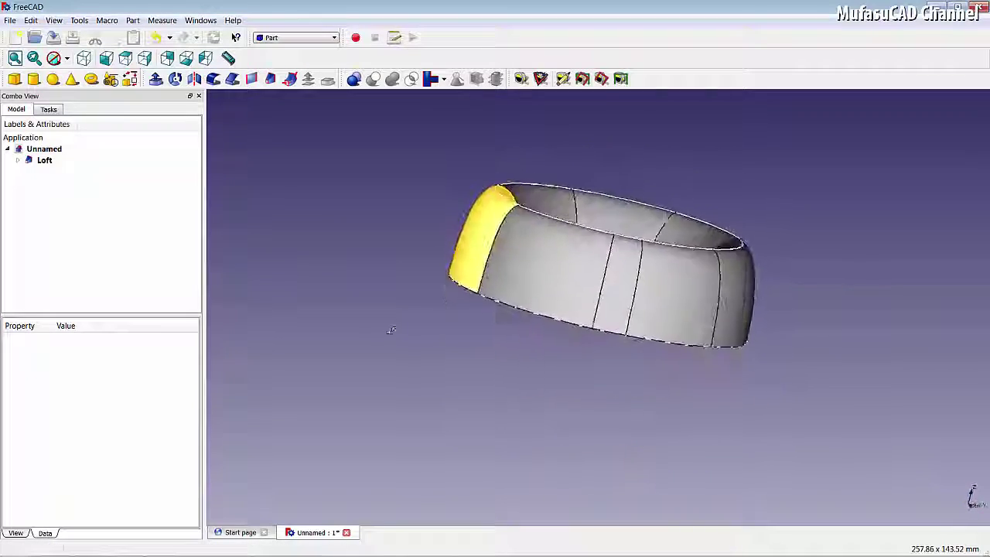
{"action": "middle_click_drag", "start_coordinate": [451, 386], "coordinate": [592, 399]}
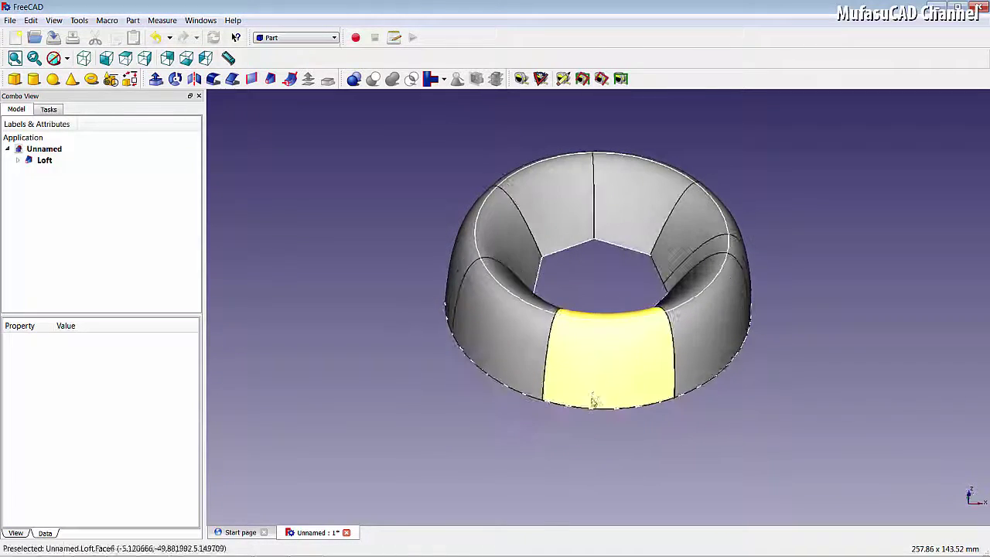
{"action": "left_click", "coordinate": [44, 160]}
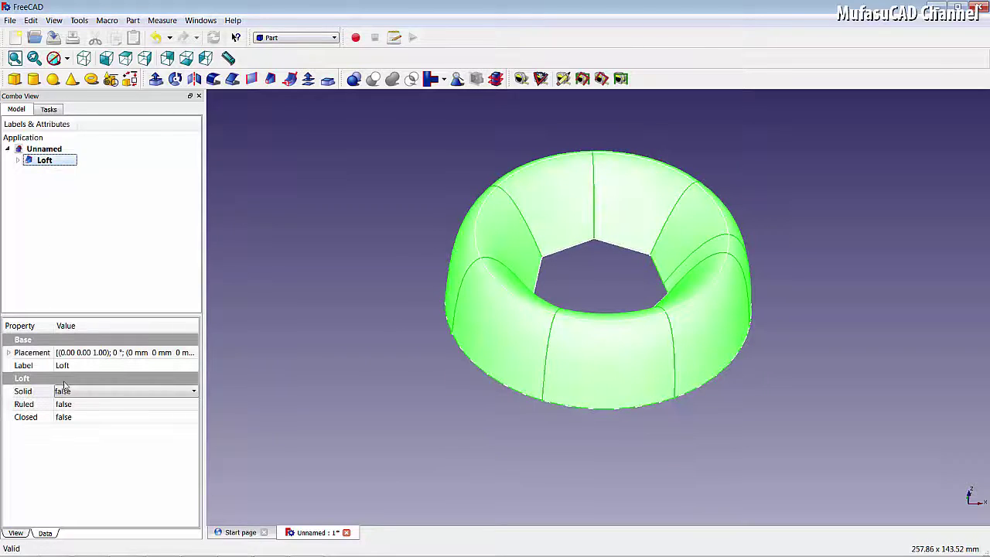
{"action": "left_click", "coordinate": [72, 391]}
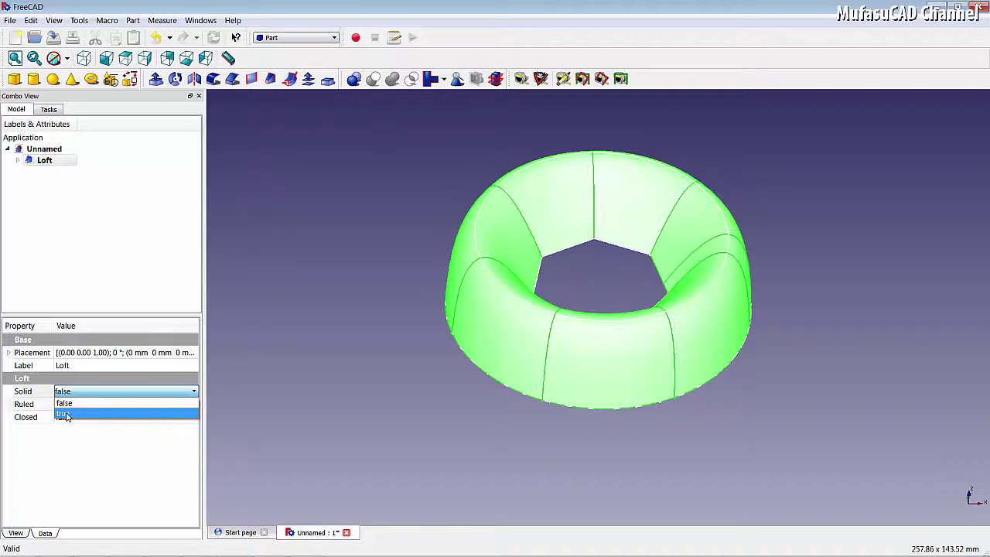
{"action": "left_click", "coordinate": [75, 415]}
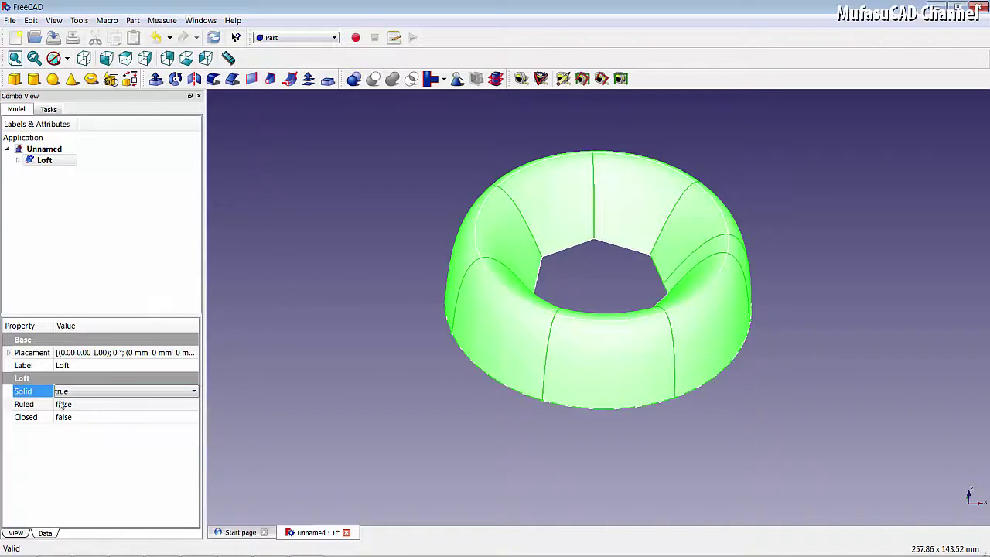
{"action": "left_click", "coordinate": [427, 372]}
{"action": "mouse_move", "coordinate": [584, 347]}
{"action": "middle_mouse_down"}
{"action": "mouse_move", "coordinate": [669, 334]}
{"action": "mouse_move", "coordinate": [654, 358]}
{"action": "middle_mouse_up"}
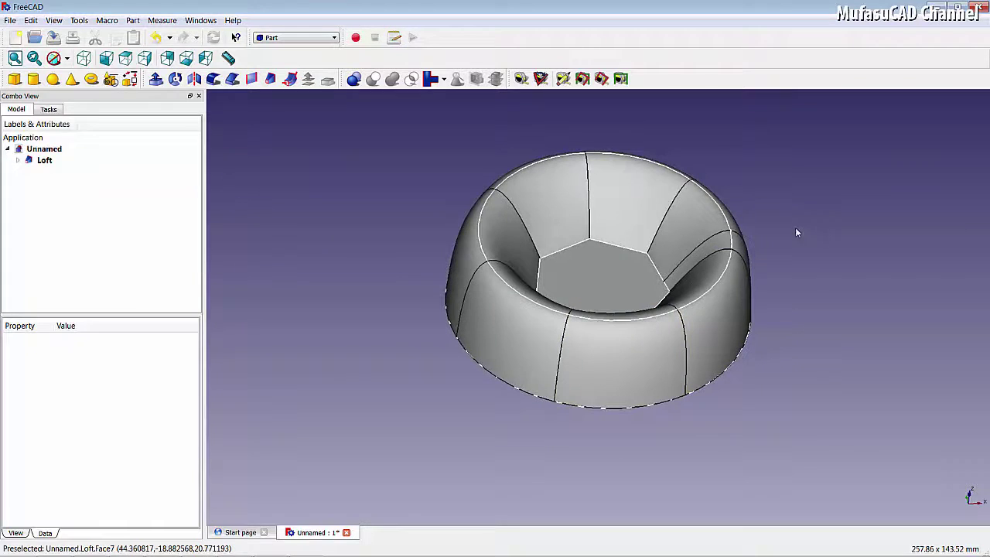